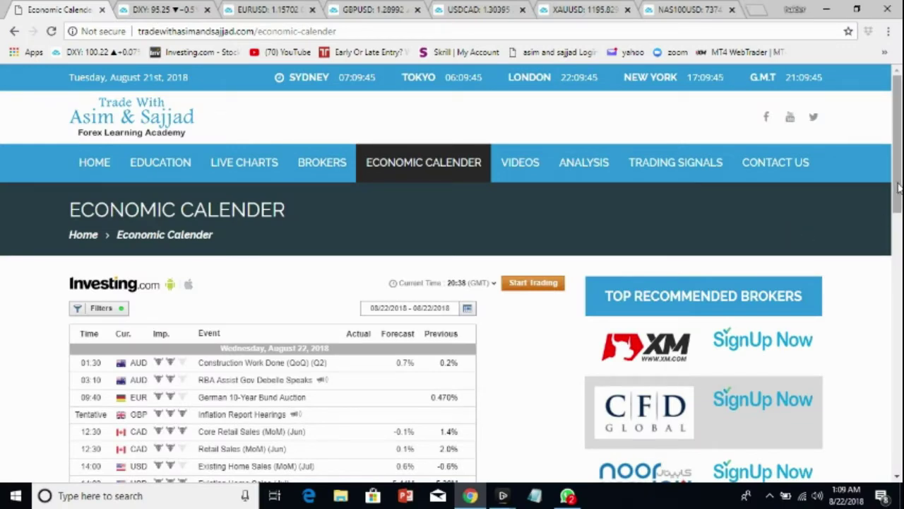
# - Review the economic calendar events for August 22, 2018, and open the DXY chart
pyautogui.scroll(-3, 898, 186)
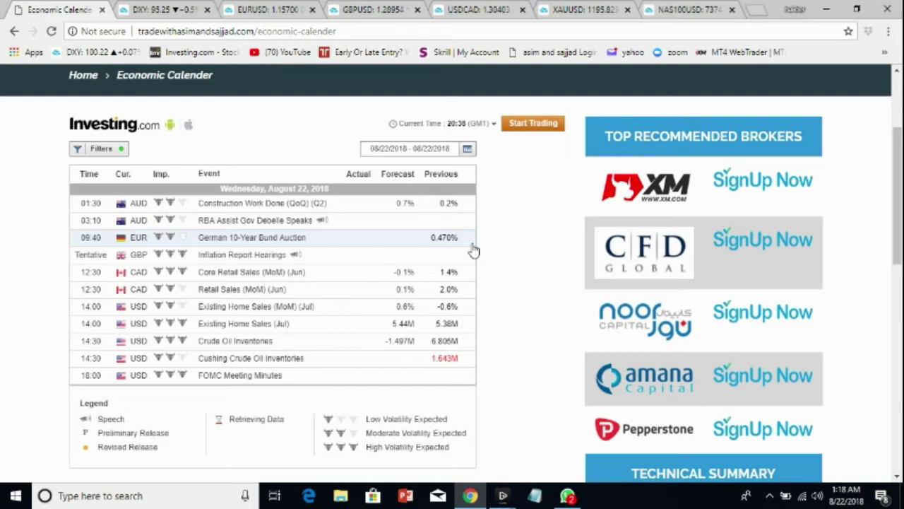
pyautogui.click(161, 10)
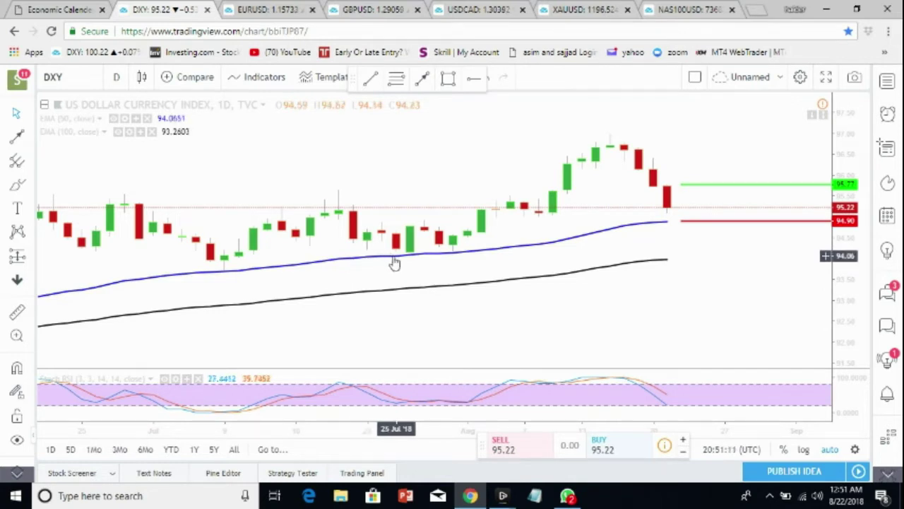
# - Move the short down arrow beside the latest DXY daily candle so it points to the red 94.90 line
pyautogui.hscroll(-3, 398, 267)
pyautogui.click(159, 181)
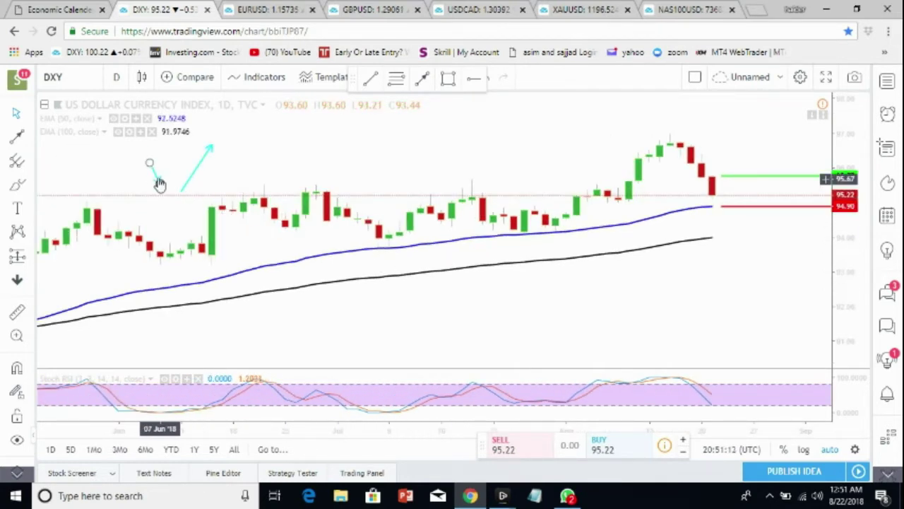
pyautogui.moveTo(162, 173)
pyautogui.mouseDown()
pyautogui.moveTo(557, 186)
pyautogui.moveTo(718, 204)
pyautogui.mouseUp()
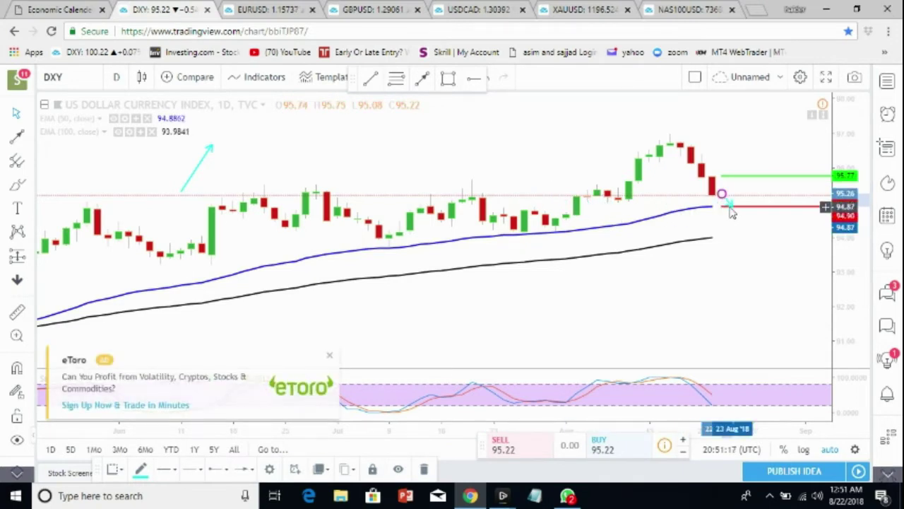
pyautogui.click(727, 238)
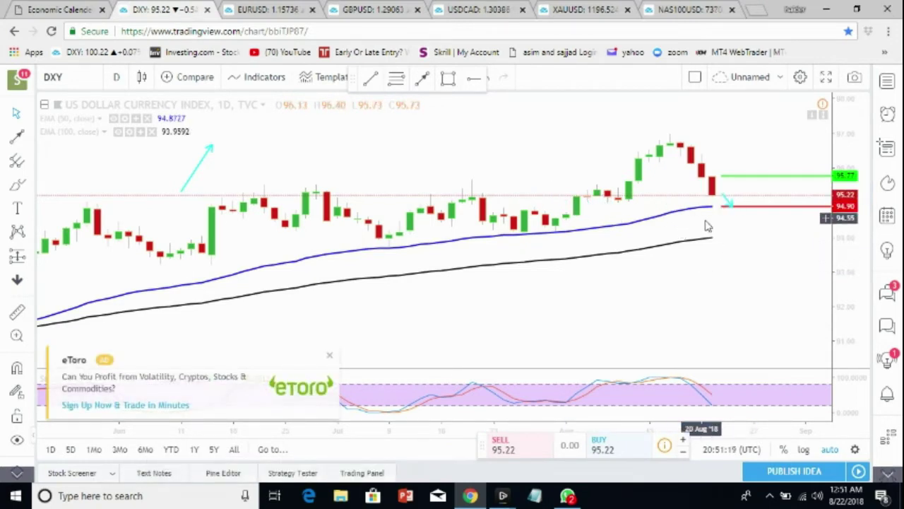
# - Move the DXY up arrow to start at the red 94.90 line and extend its tip past the green line to about 96.13
pyautogui.click(195, 170)
pyautogui.moveTo(201, 168); pyautogui.dragTo(759, 176)
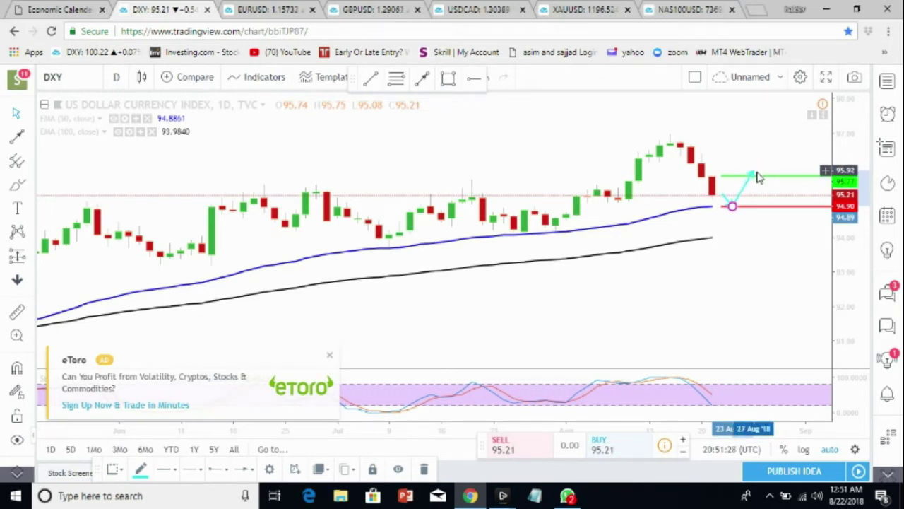
pyautogui.click(798, 294)
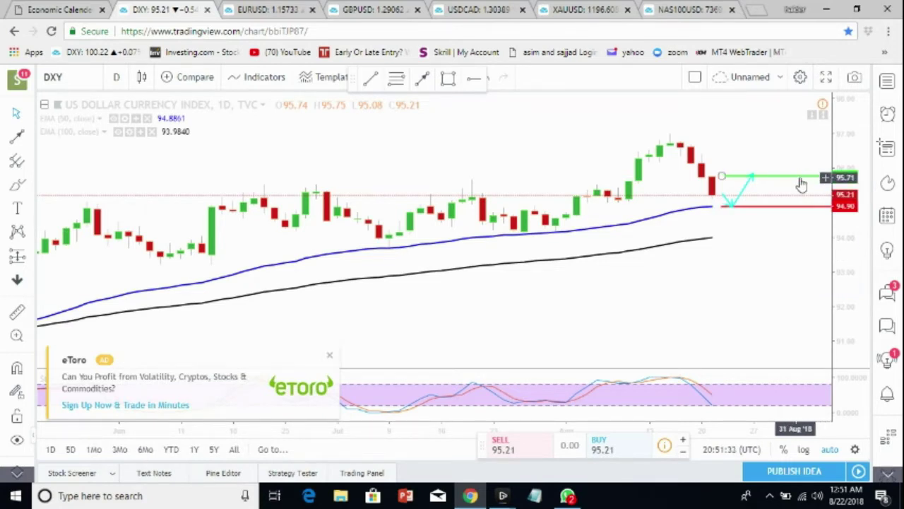
pyautogui.click(753, 175)
pyautogui.moveTo(759, 172); pyautogui.dragTo(762, 173)
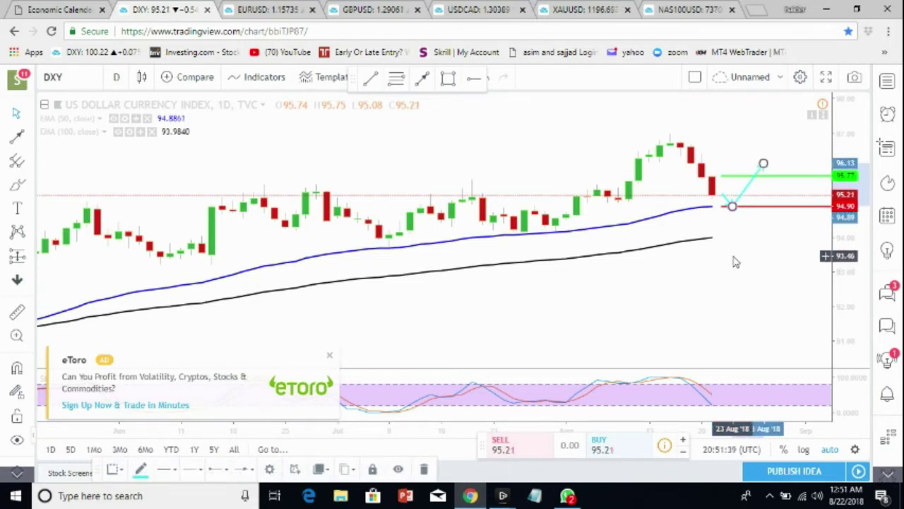
# - Examine the DXY chart on the 4-hour and 15-minute timeframes
pyautogui.click(116, 77)
pyautogui.click(127, 281)
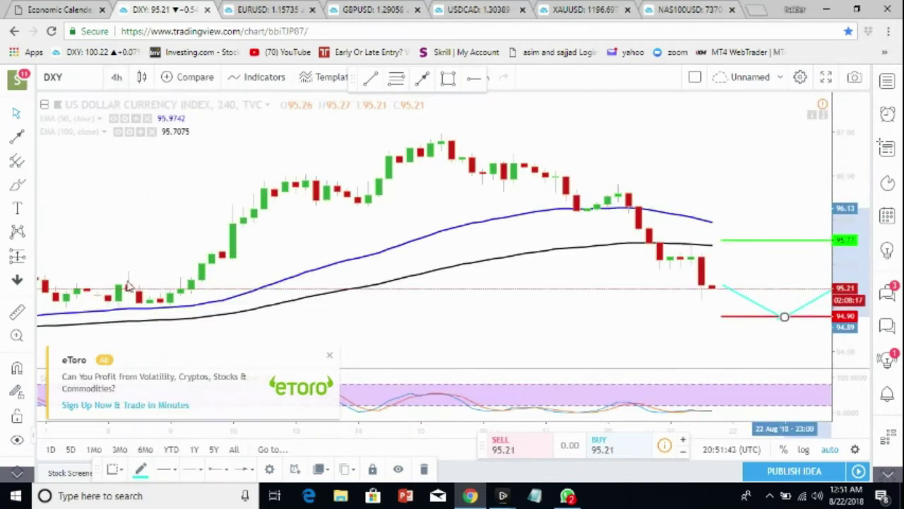
pyautogui.moveTo(541, 270); pyautogui.dragTo(491, 265)
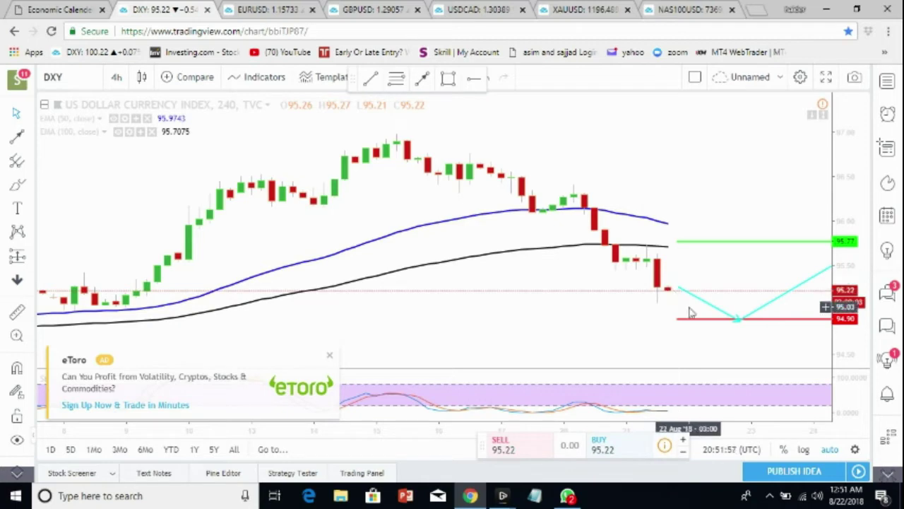
pyautogui.click(116, 77)
pyautogui.click(138, 146)
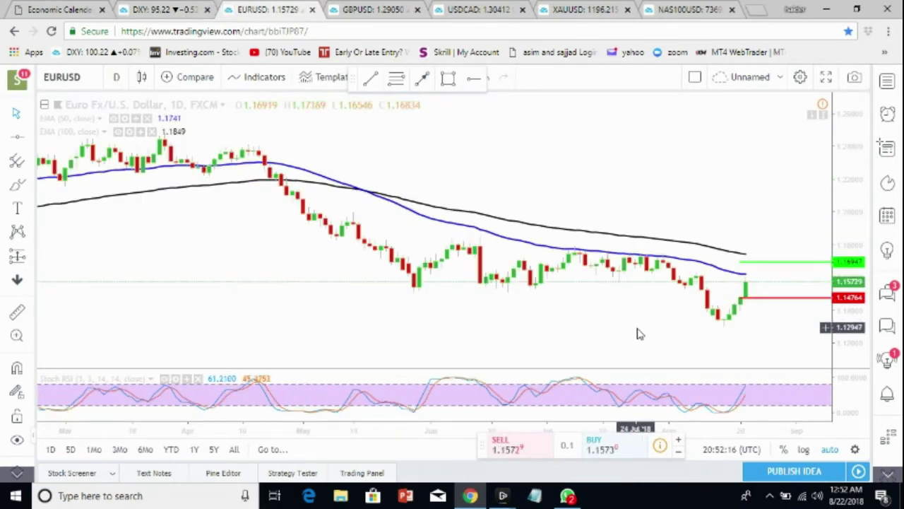
# - Examine recent EURUSD price action on the daily, 4-hour and 15-minute timeframes
pyautogui.scroll(5, 638, 333)
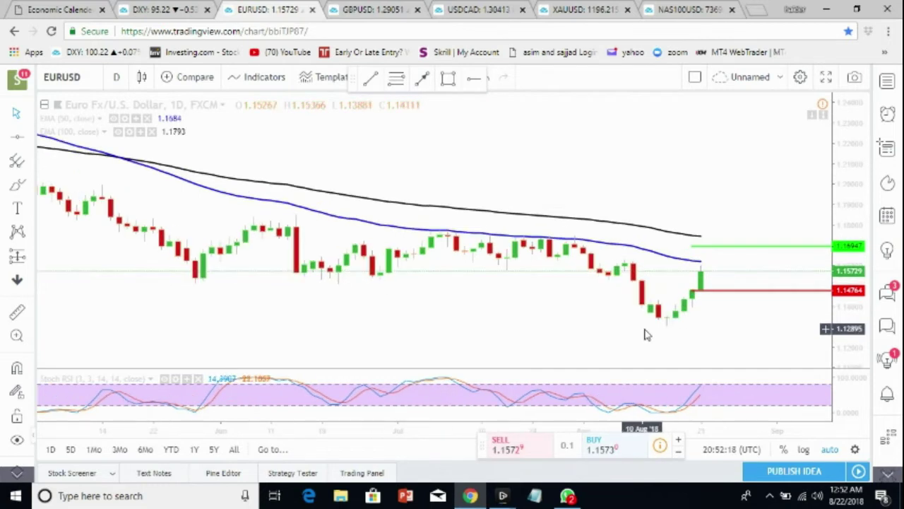
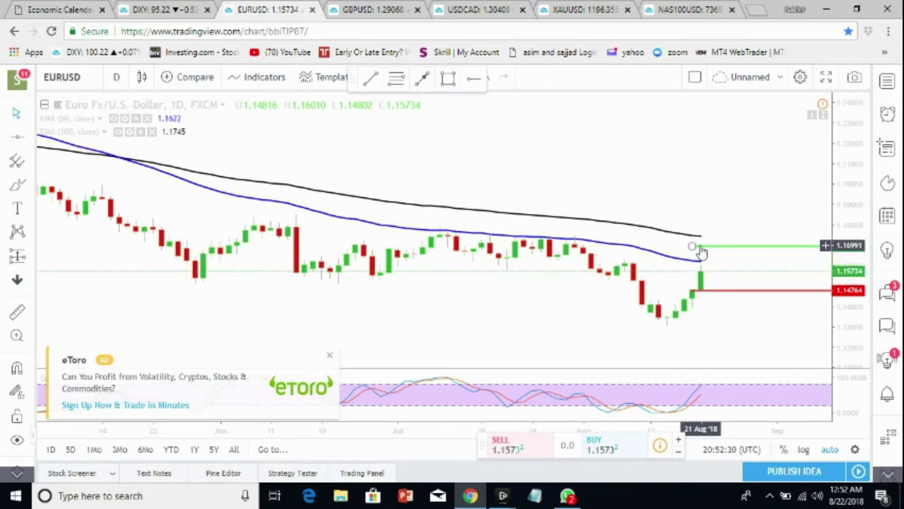
pyautogui.click(707, 259)
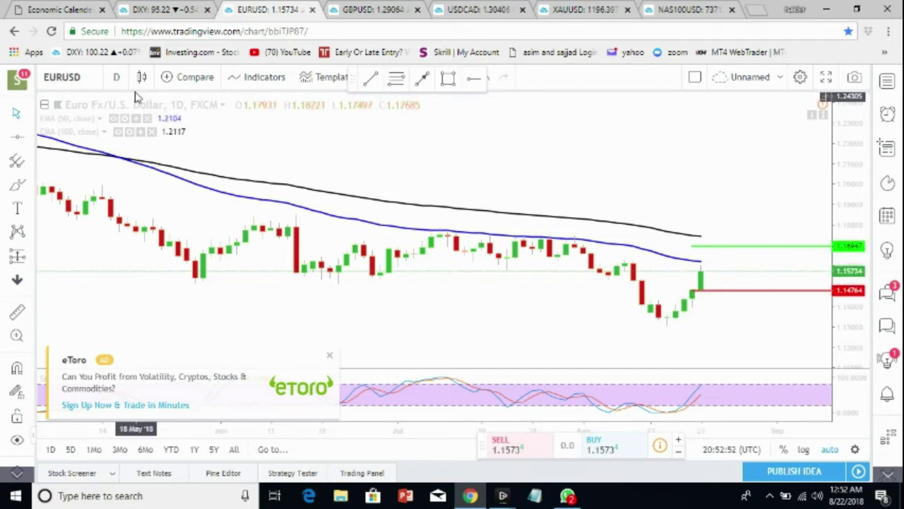
pyautogui.click(117, 76)
pyautogui.click(133, 281)
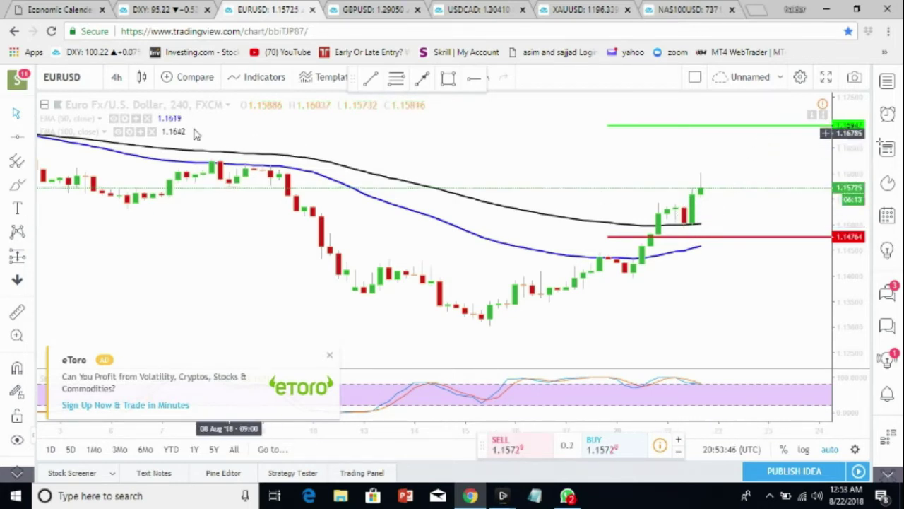
pyautogui.click(119, 77)
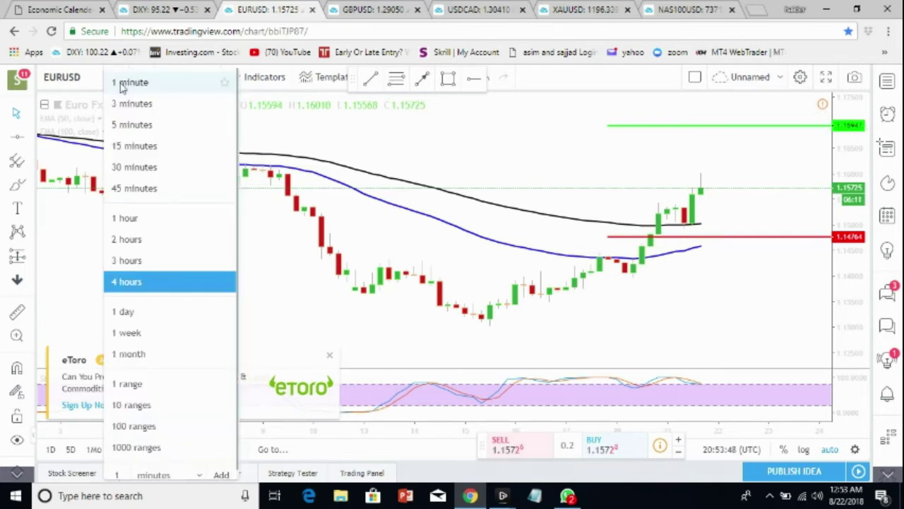
pyautogui.click(146, 146)
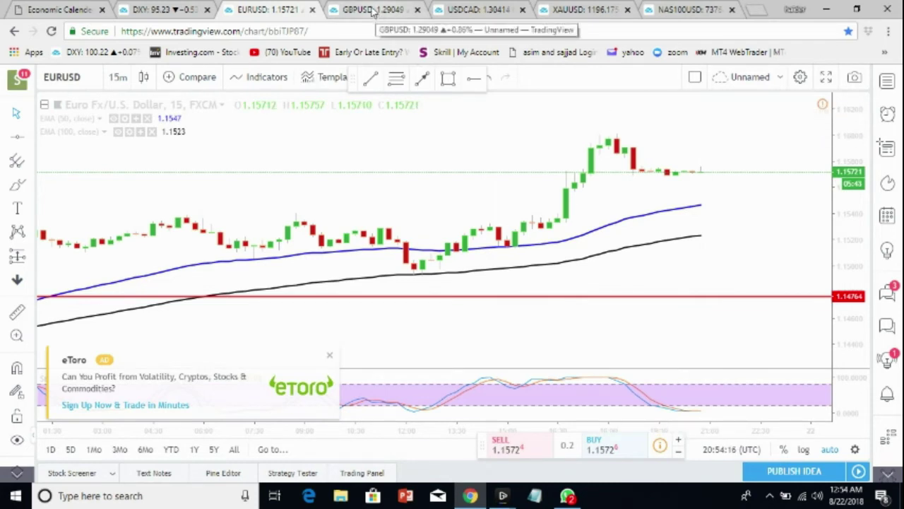
# - Open the GBPUSD chart and examine it on the daily, 4-hour and 15-minute timeframes
pyautogui.click(373, 10)
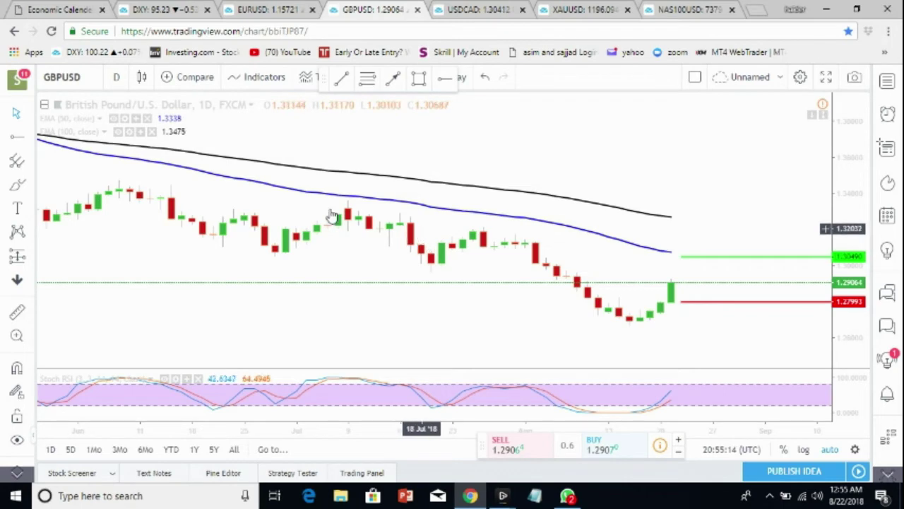
pyautogui.click(117, 78)
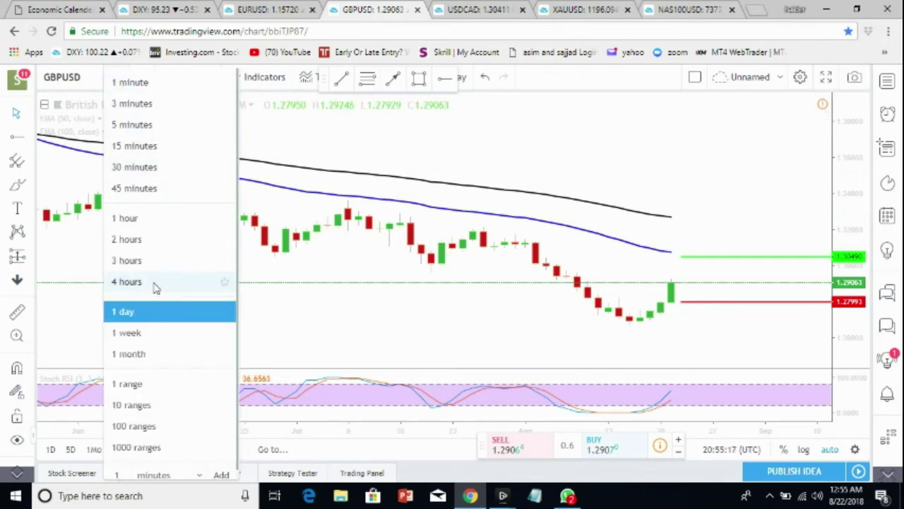
pyautogui.click(156, 285)
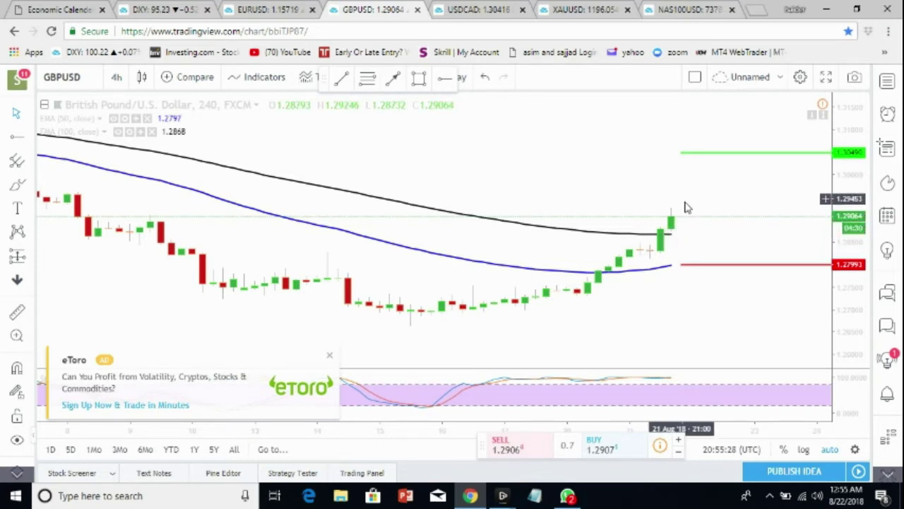
pyautogui.click(117, 77)
pyautogui.click(152, 145)
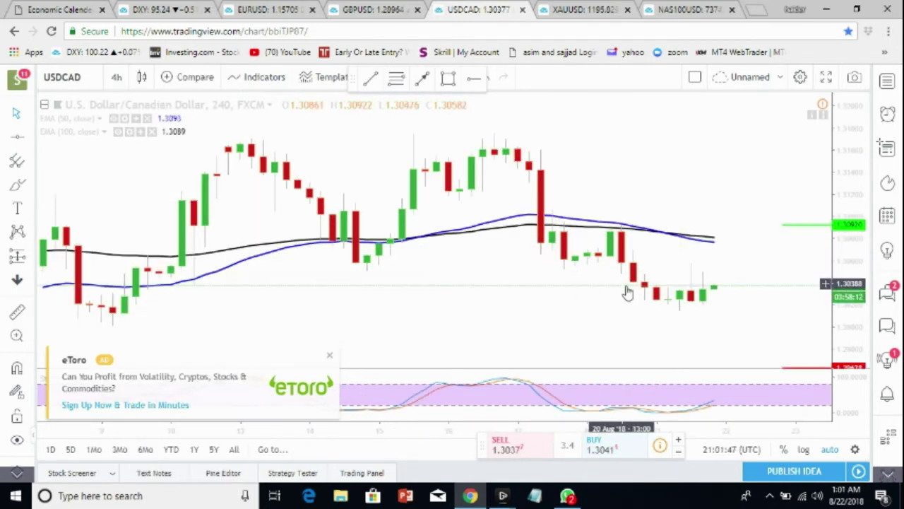
# - Draw a green horizontal ray at about 1.3022 along the recent USDCAD 4-hour lows and set the chart to 15 minutes
pyautogui.click(470, 82)
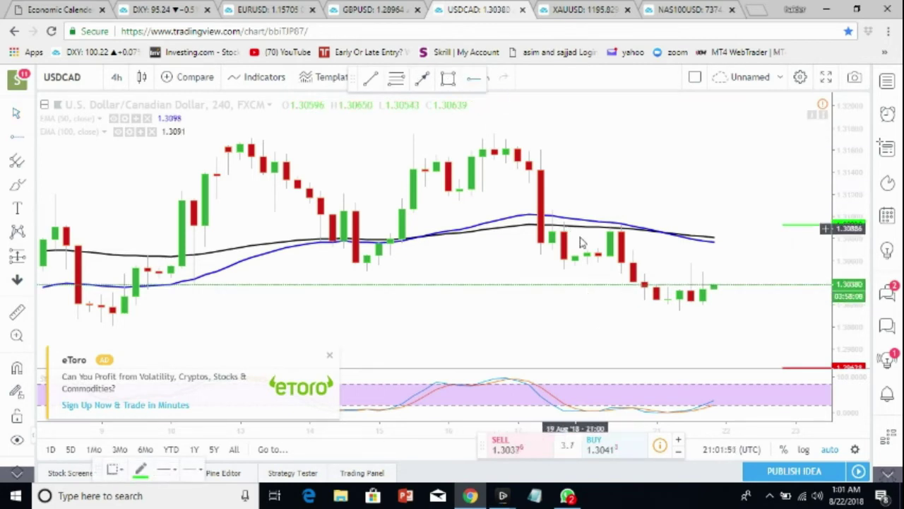
pyautogui.click(625, 310)
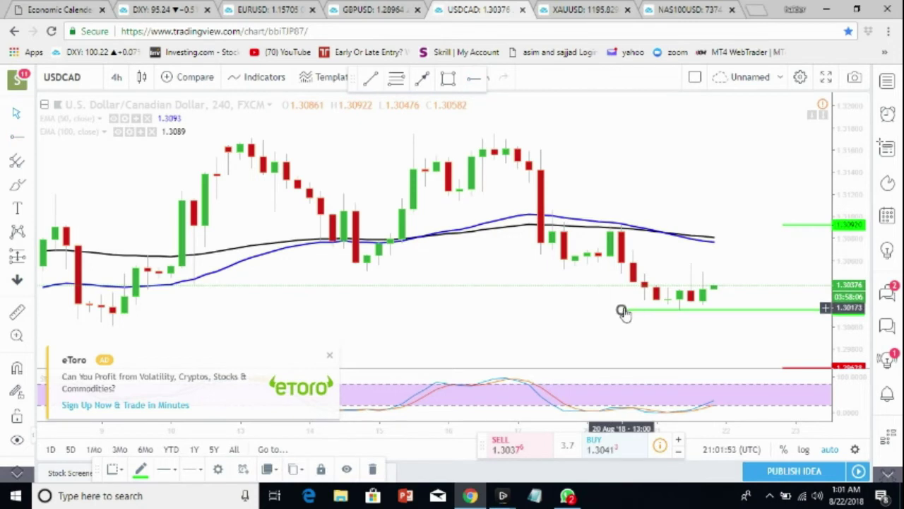
pyautogui.moveTo(623, 311); pyautogui.dragTo(633, 305)
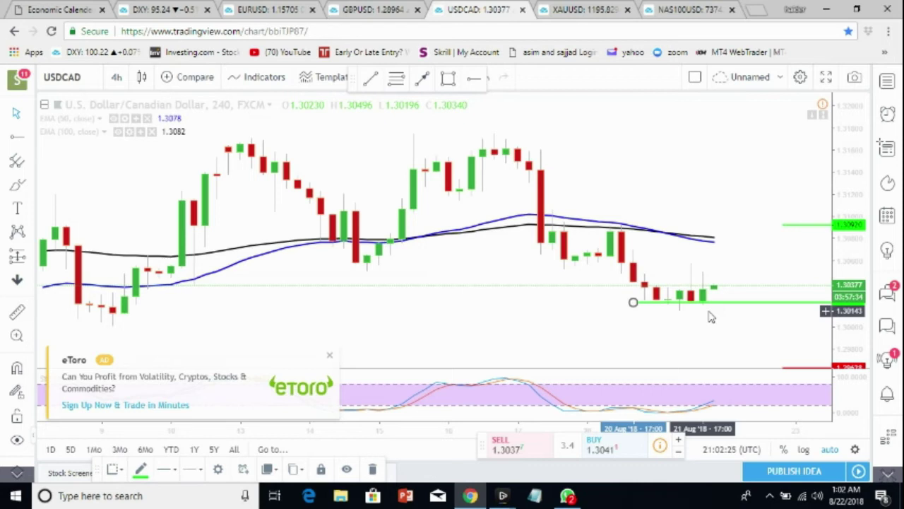
pyautogui.click(116, 78)
pyautogui.click(136, 148)
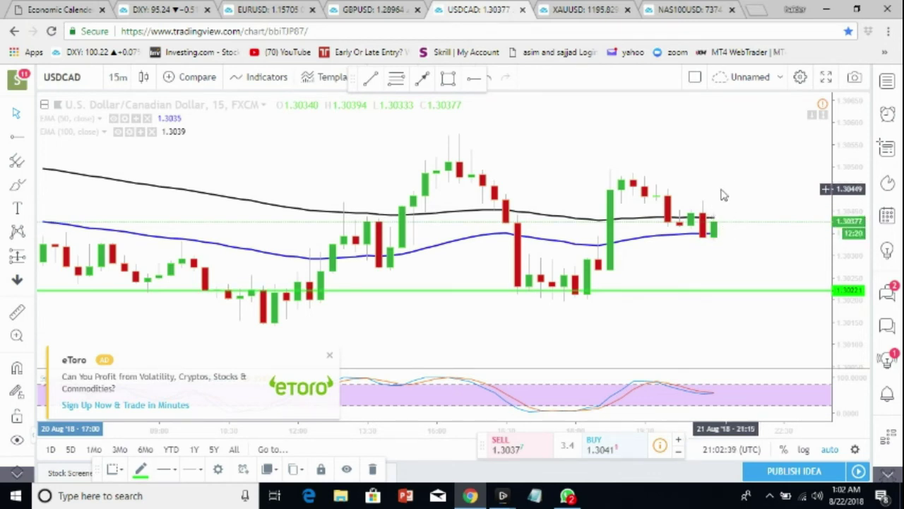
# - Open the XAUUSD gold chart and examine it on the daily, 4-hour and 15-minute timeframes
pyautogui.click(575, 11)
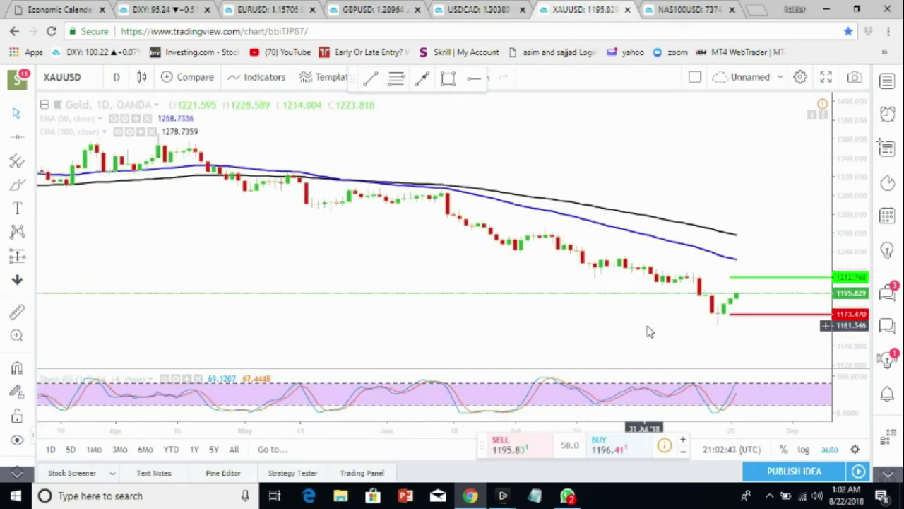
pyautogui.scroll(4, 632, 327)
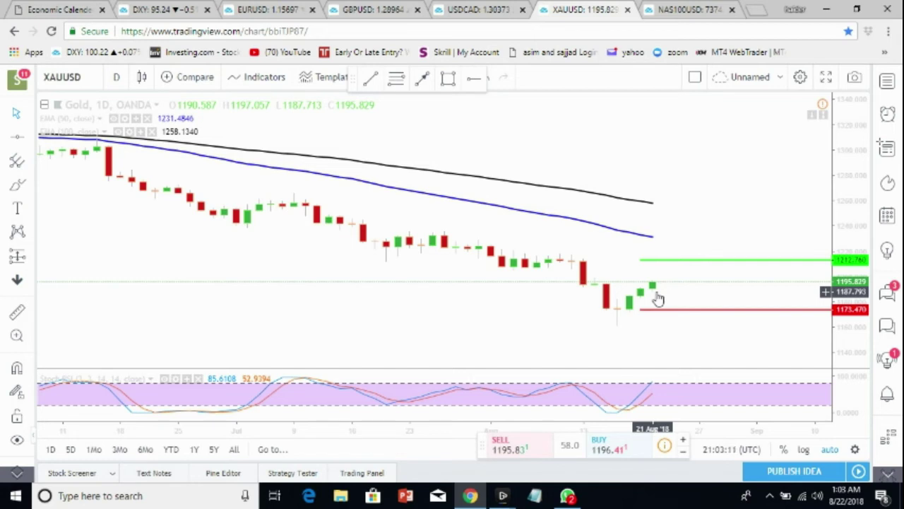
pyautogui.click(117, 77)
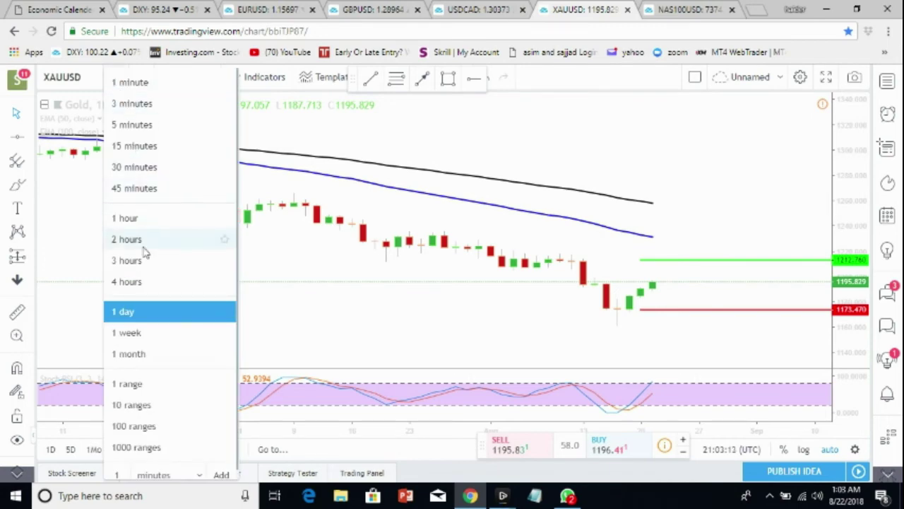
pyautogui.click(137, 284)
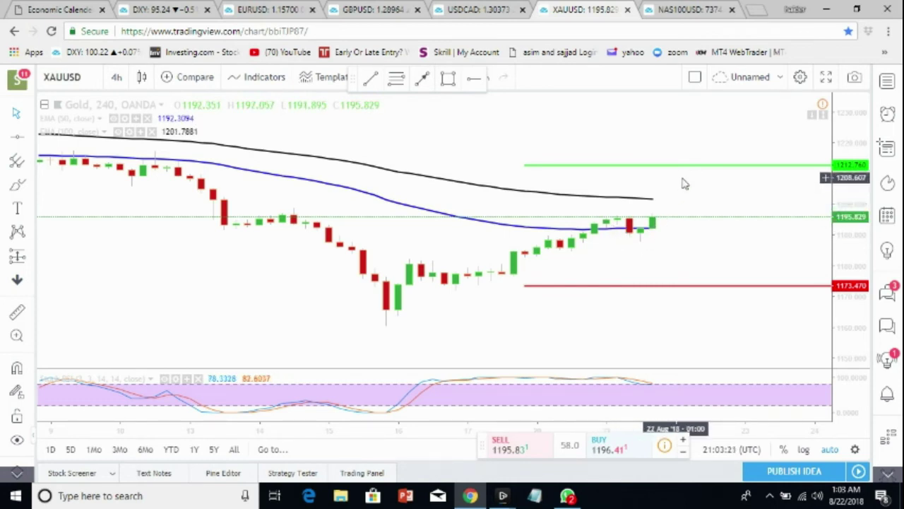
pyautogui.click(117, 77)
pyautogui.click(150, 146)
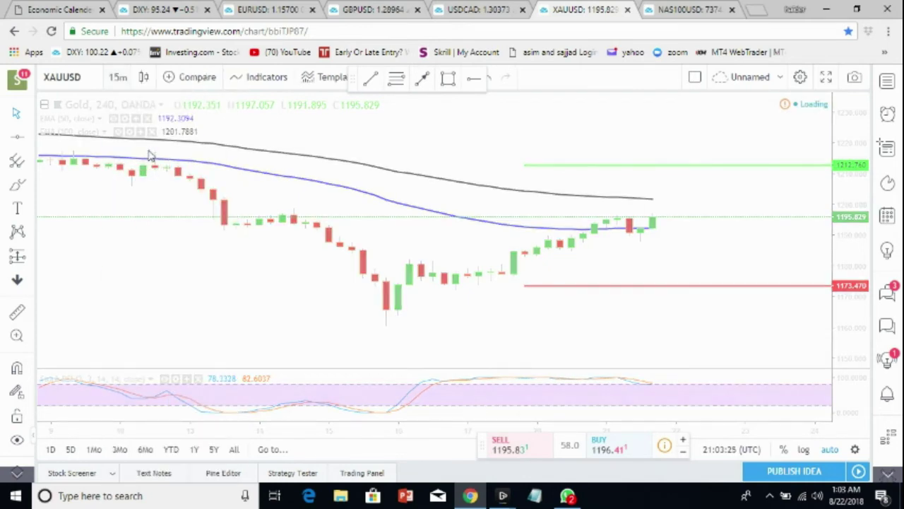
pyautogui.scroll(-4, 667, 234)
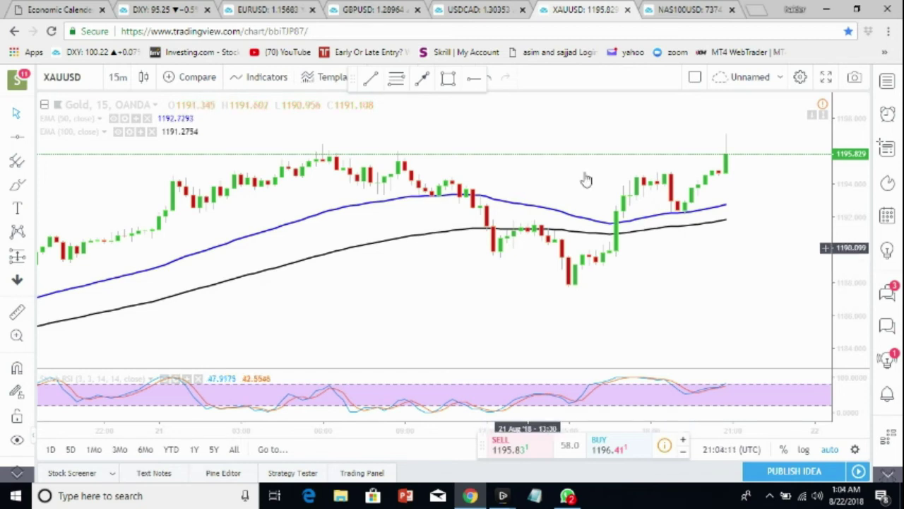
# - Open the NAS100USD chart and examine it on the daily, 4-hour and 15-minute timeframes
pyautogui.click(674, 10)
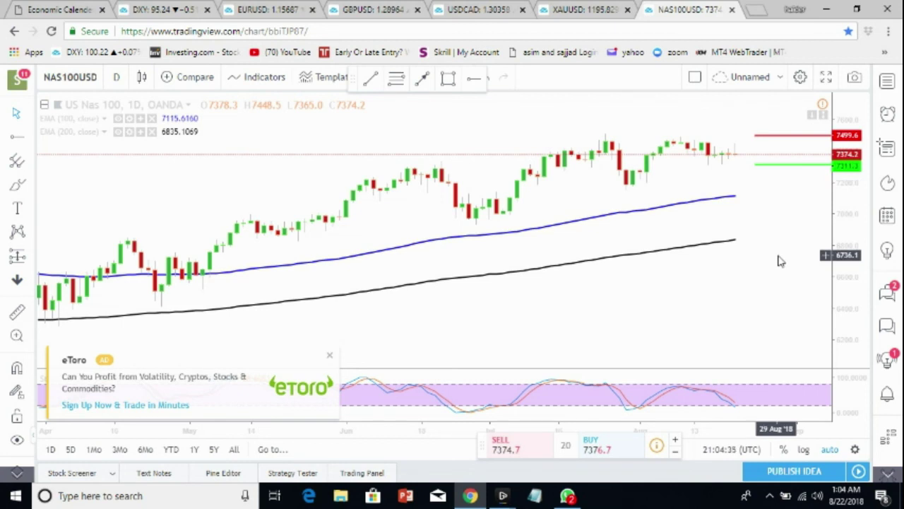
pyautogui.click(116, 76)
pyautogui.click(127, 282)
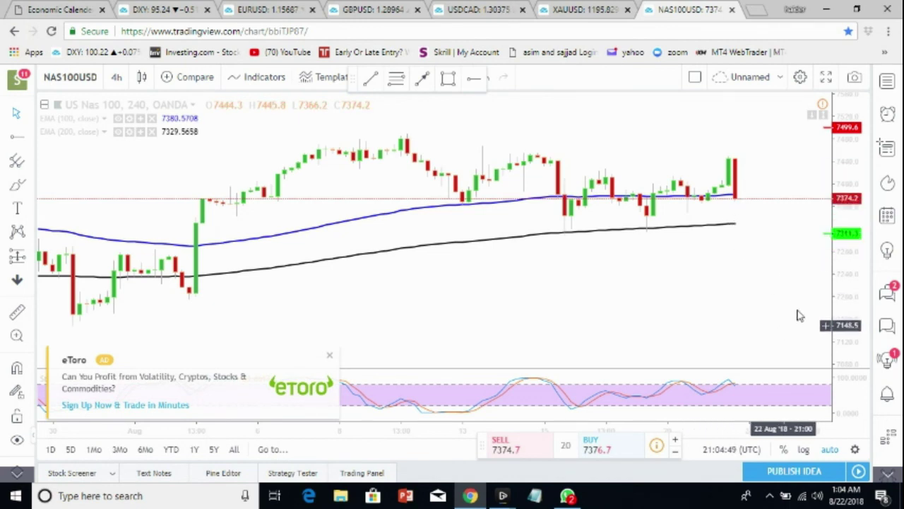
pyautogui.click(120, 78)
pyautogui.click(134, 146)
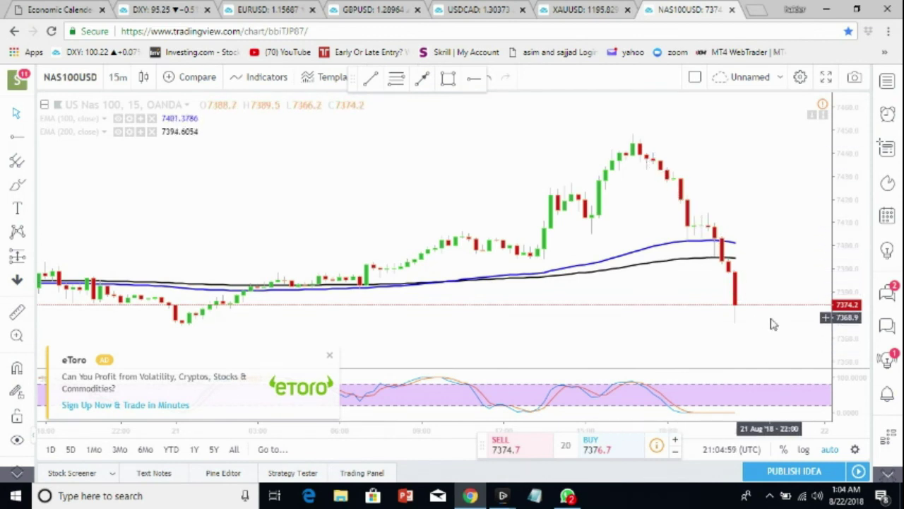
pyautogui.scroll(-4, 672, 309)
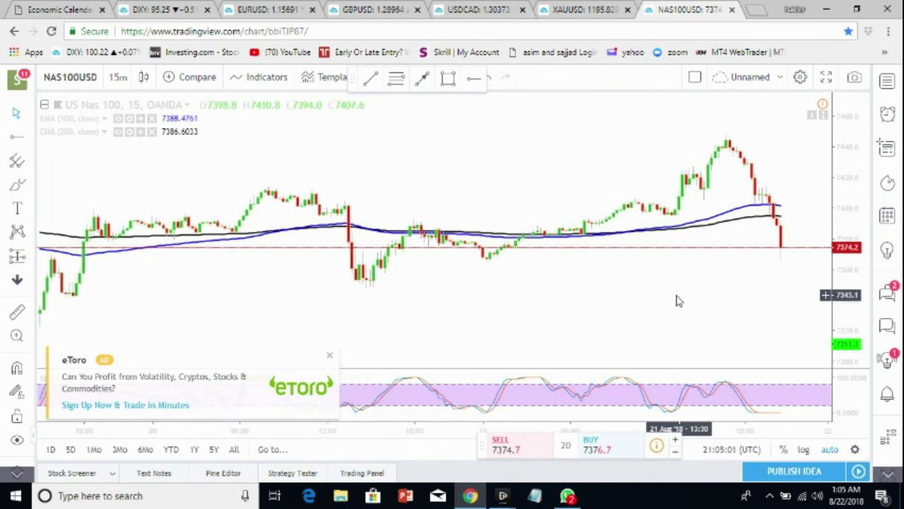